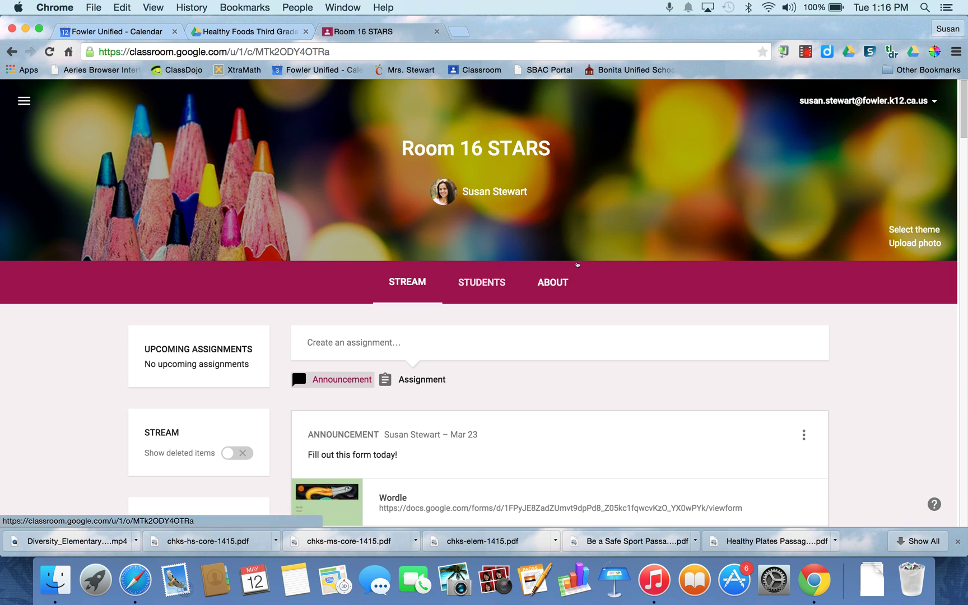
Browse the PDF passages in the Healthy Foods Third Grade Drive folder and open Healthier Food Choices
left_click(280, 33)
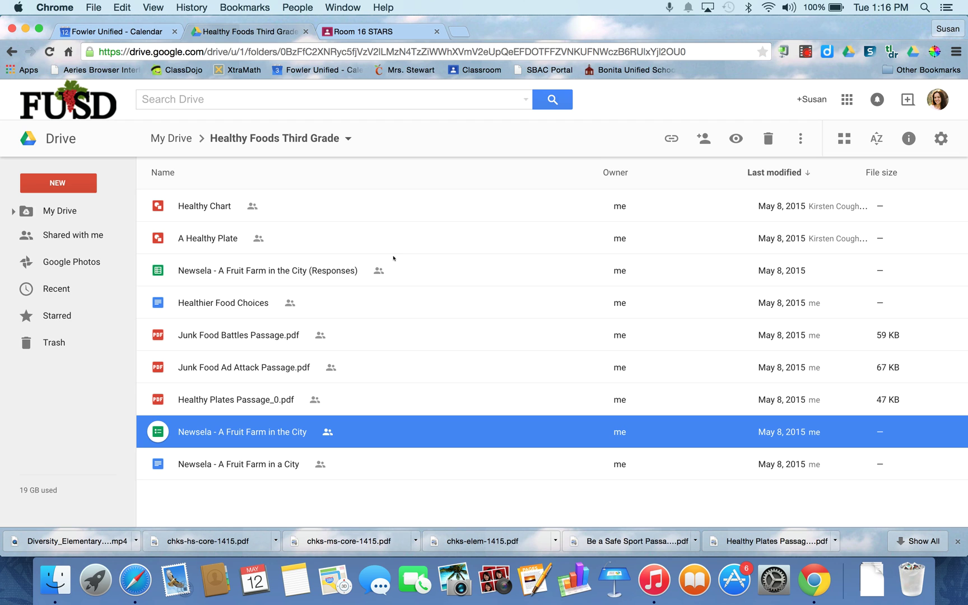
left_click(275, 335)
left_click(274, 367)
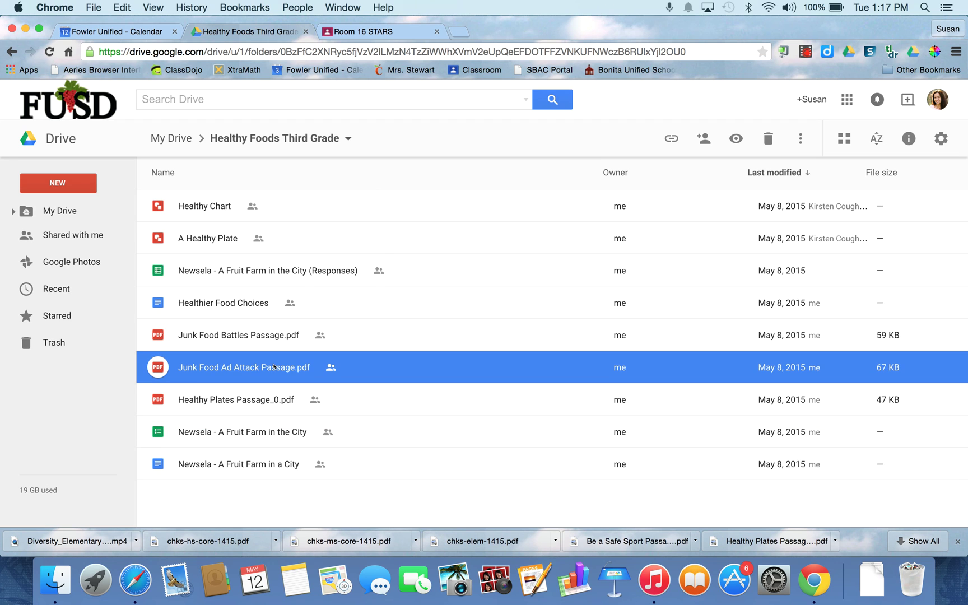
left_click(269, 409)
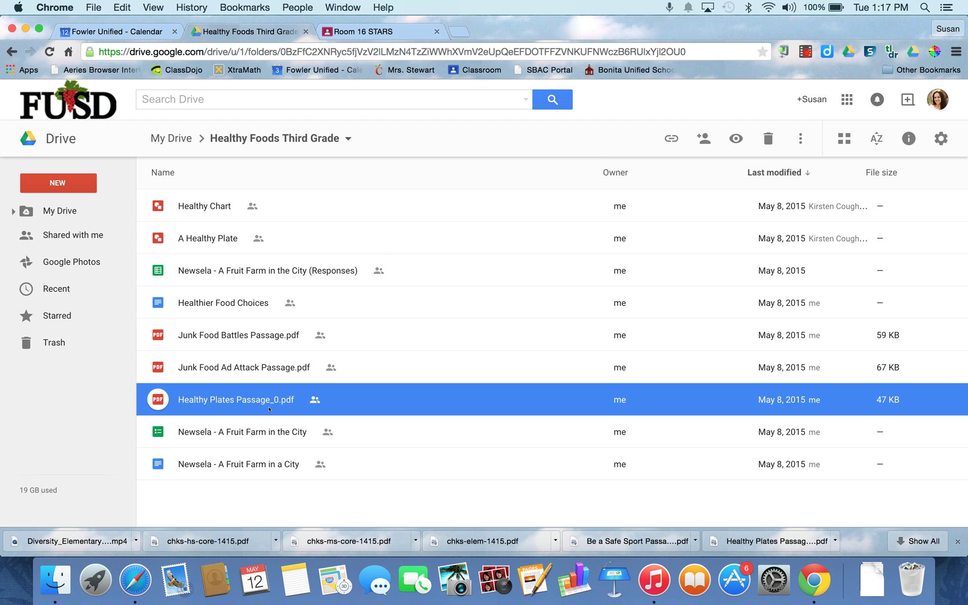
left_click(264, 435)
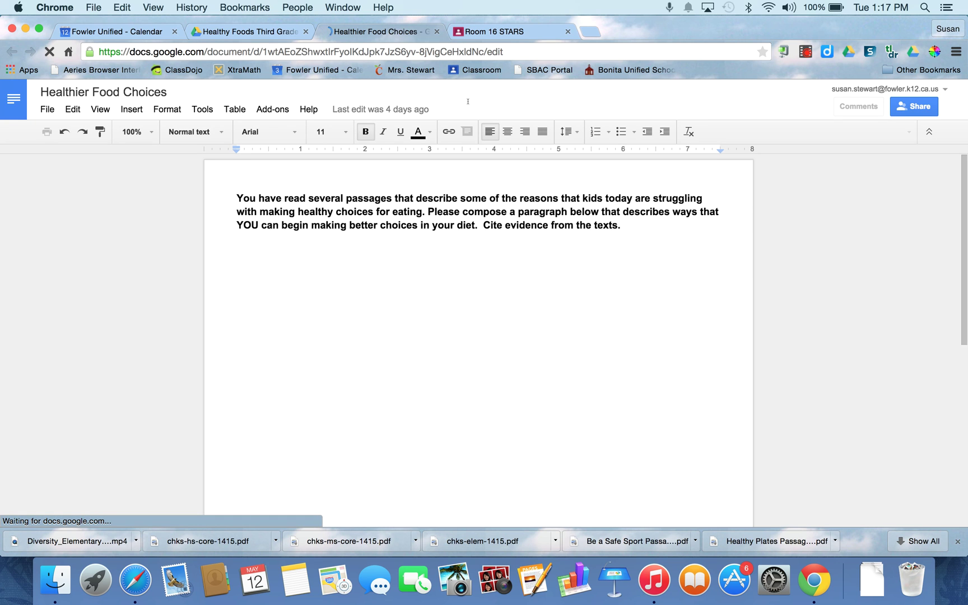
Close the Healthier Food Choices doc and the A Healthy Plate drawing previews
left_click(437, 31)
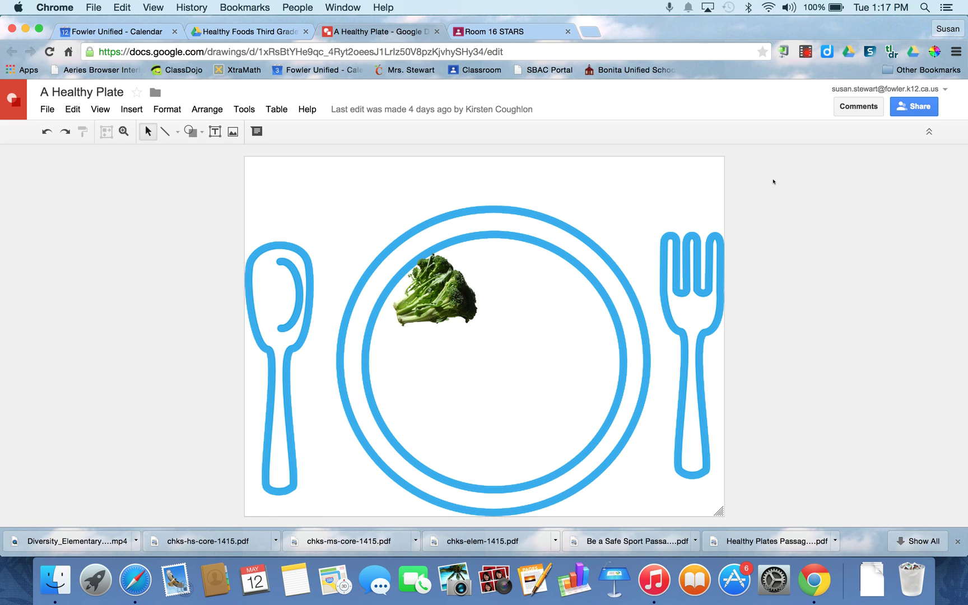
left_click(437, 32)
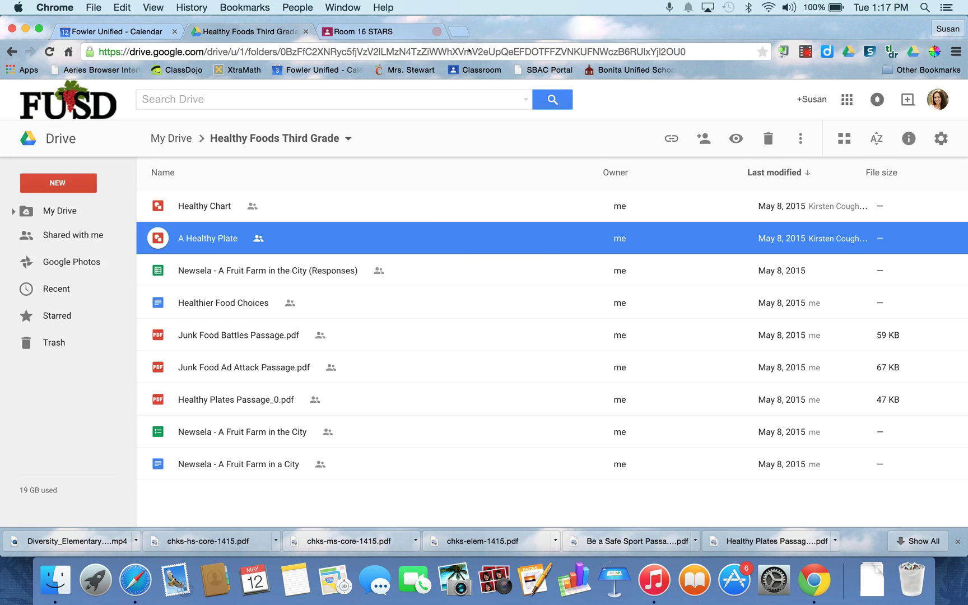
Switch back to the Room 16 STARS class stream
left_click(387, 32)
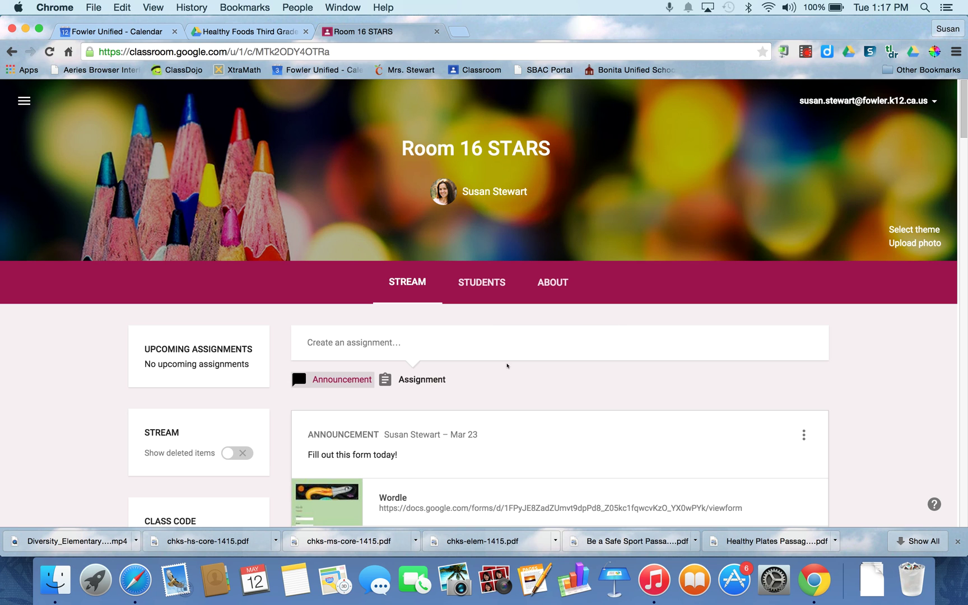
Create an assignment titled 'Healthy Food Choices' and paste the three-line instructions into its description
left_click(435, 381)
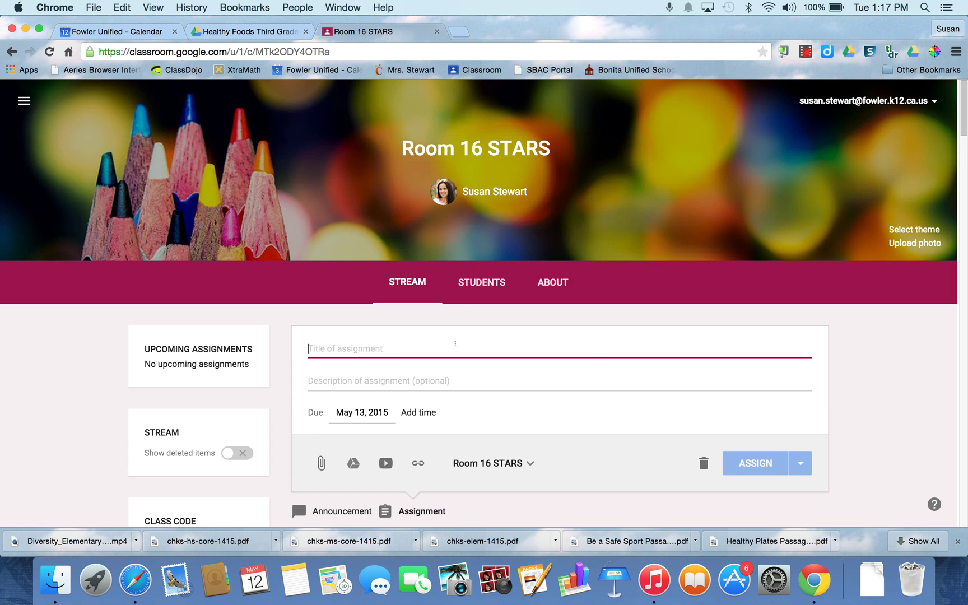
type("Healt")
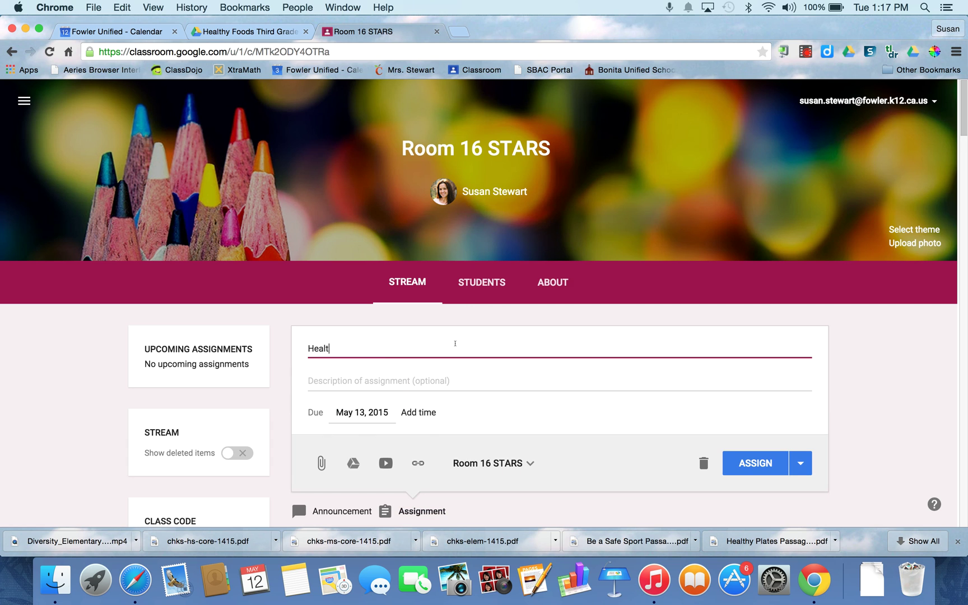
type("hy Food Choices")
left_click(353, 383)
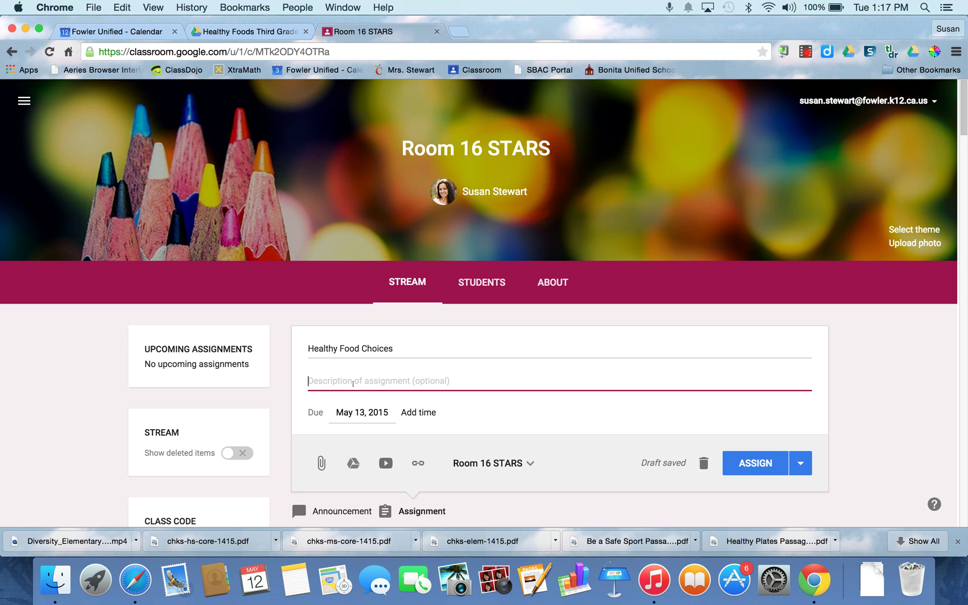
type("First, read the two articles that are attached below. After, create a \"healthy plate\" by inserting images into the Google Draw plate activity. Finally, compose a paragraph using the provided Google Document. Remember to cite evidence from the texts.")
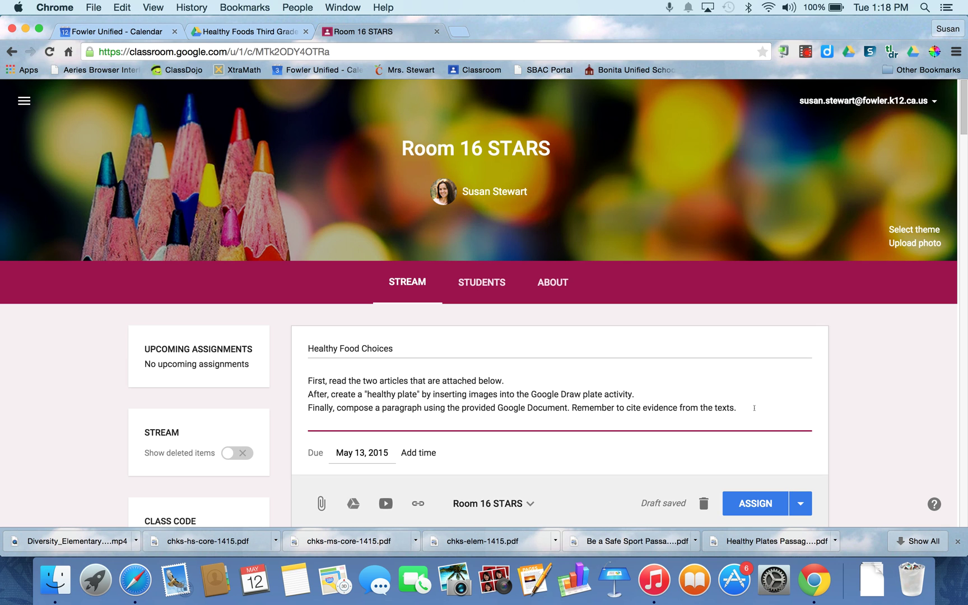
scroll(754, 408, "down", 3)
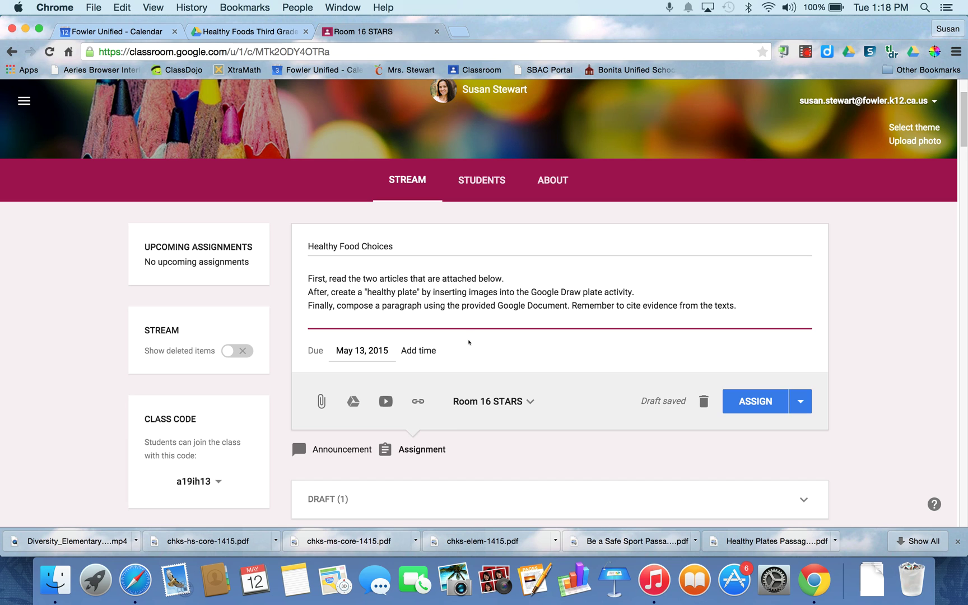
Set the due date to May 15, 2015 and post only to Room 16 STARS
left_click(377, 350)
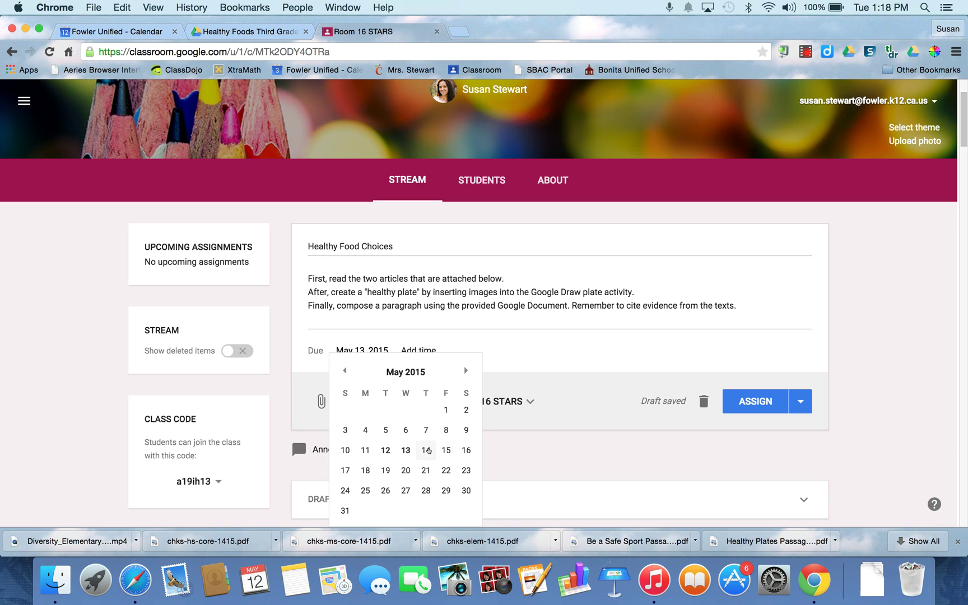
left_click(447, 450)
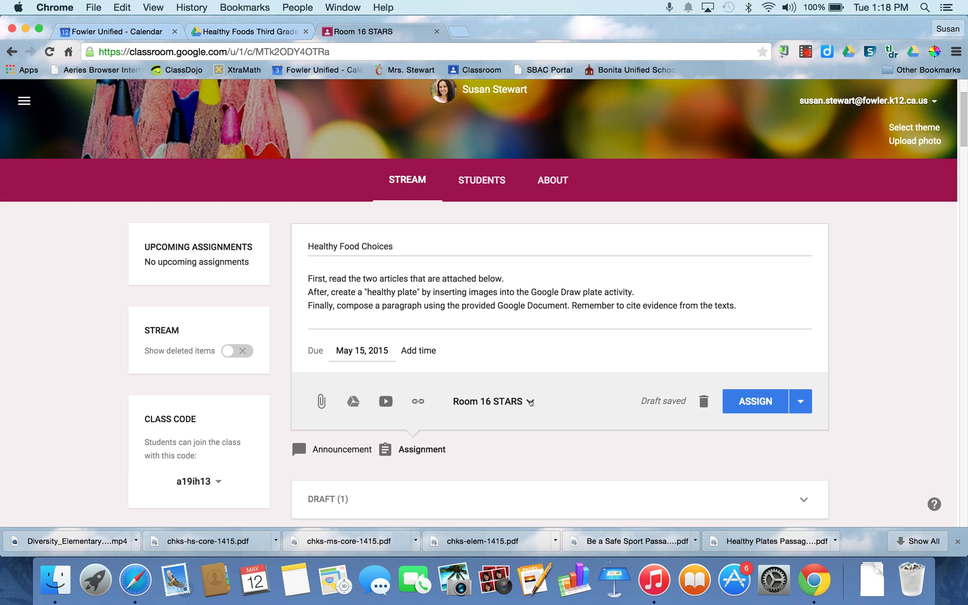
left_click(530, 401)
left_click(410, 434)
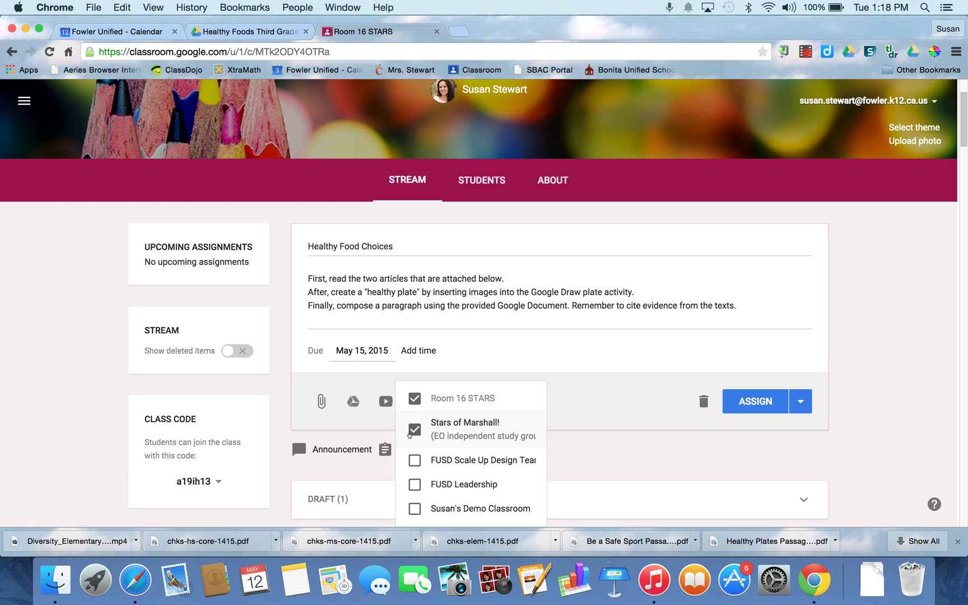
left_click(417, 463)
left_click(417, 485)
left_click(415, 431)
left_click(416, 460)
left_click(415, 481)
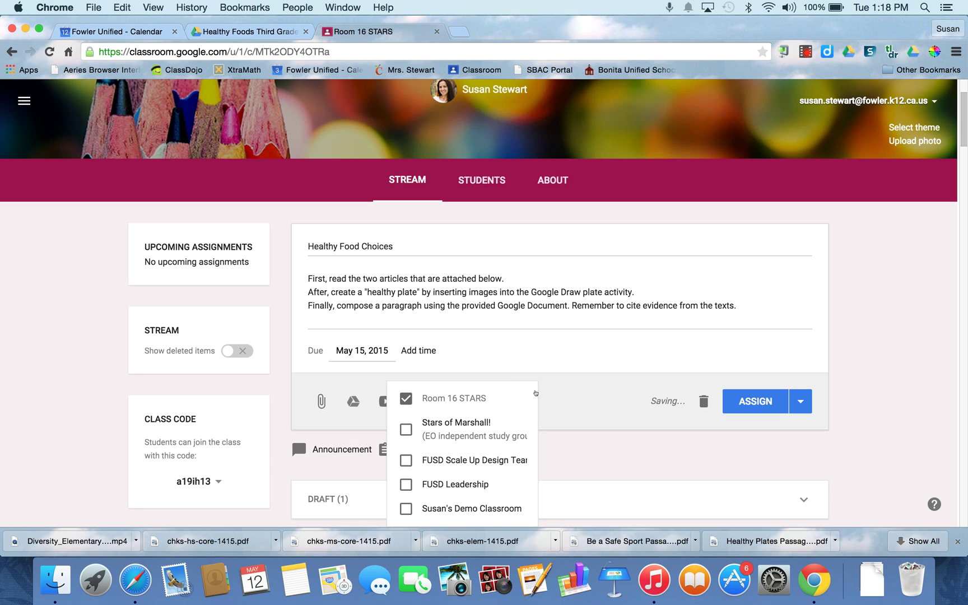
left_click(595, 389)
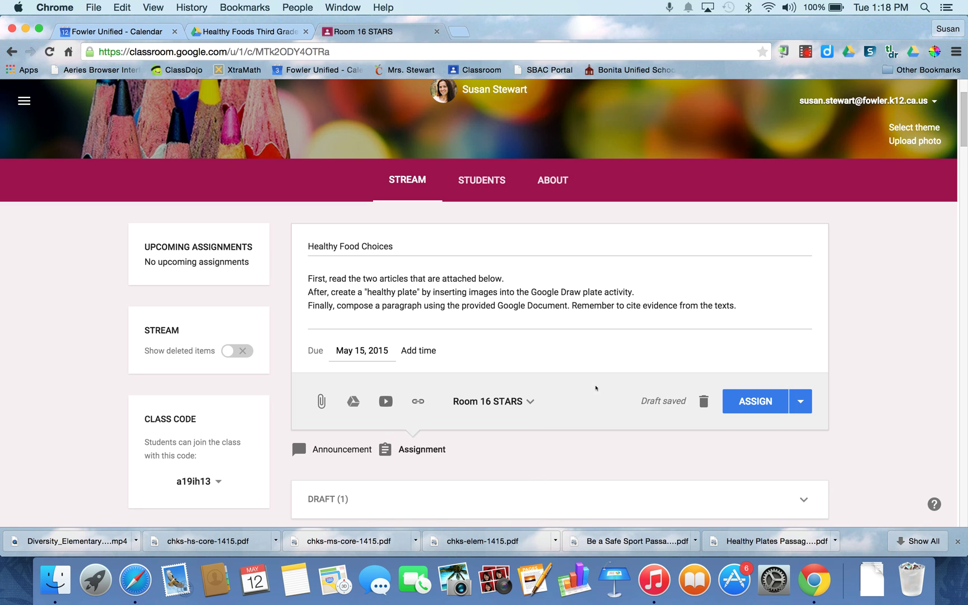
Attach Junk Food Battles, Junk Food Ad Attack and Healthy Plates Passage_0 PDFs from Drive
left_click(354, 401)
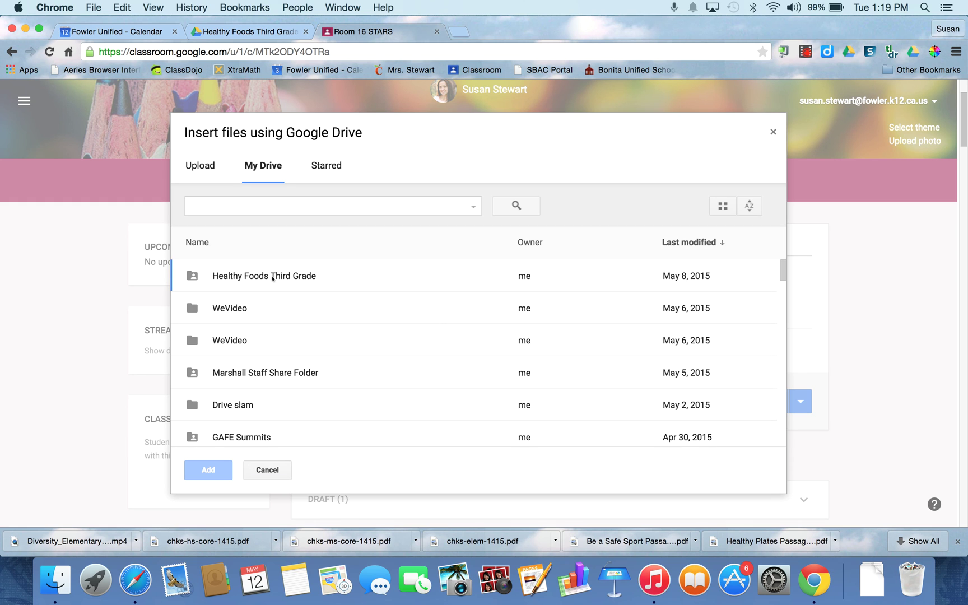
double_click(273, 278)
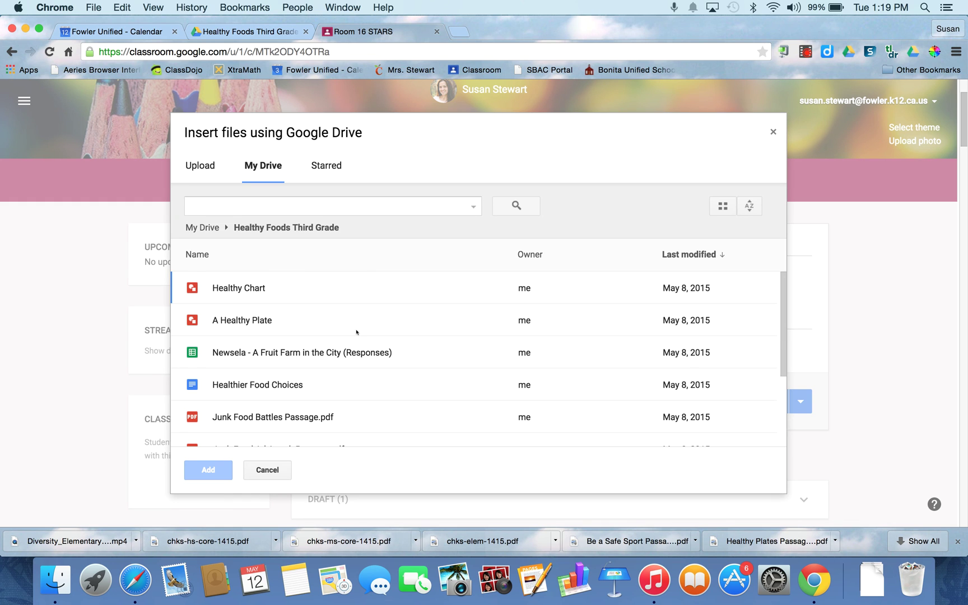
scroll(357, 332, "down", 4)
scroll(356, 332, "up", 2)
scroll(356, 334, "down", 2)
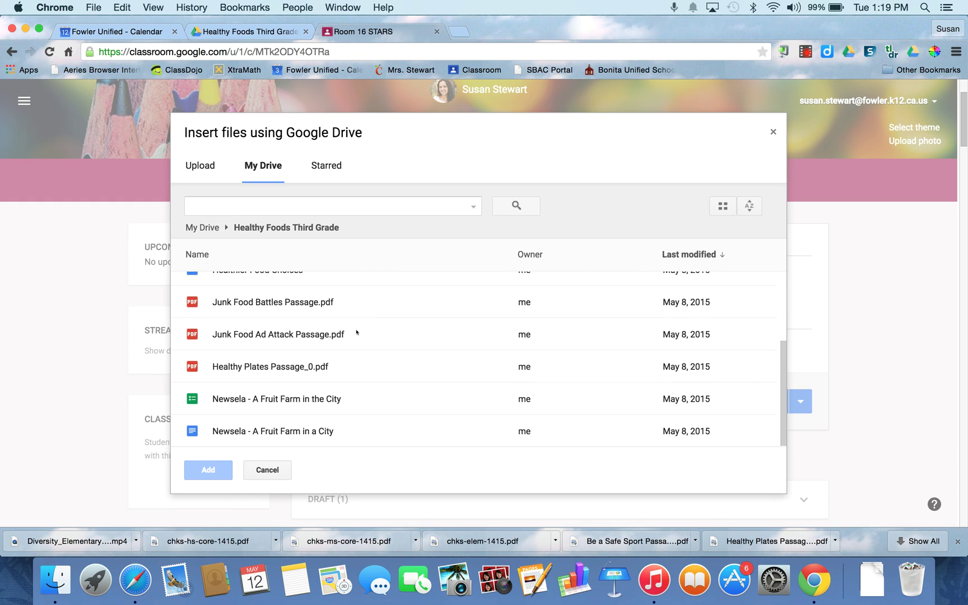
scroll(357, 332, "up", 1)
left_click(302, 320)
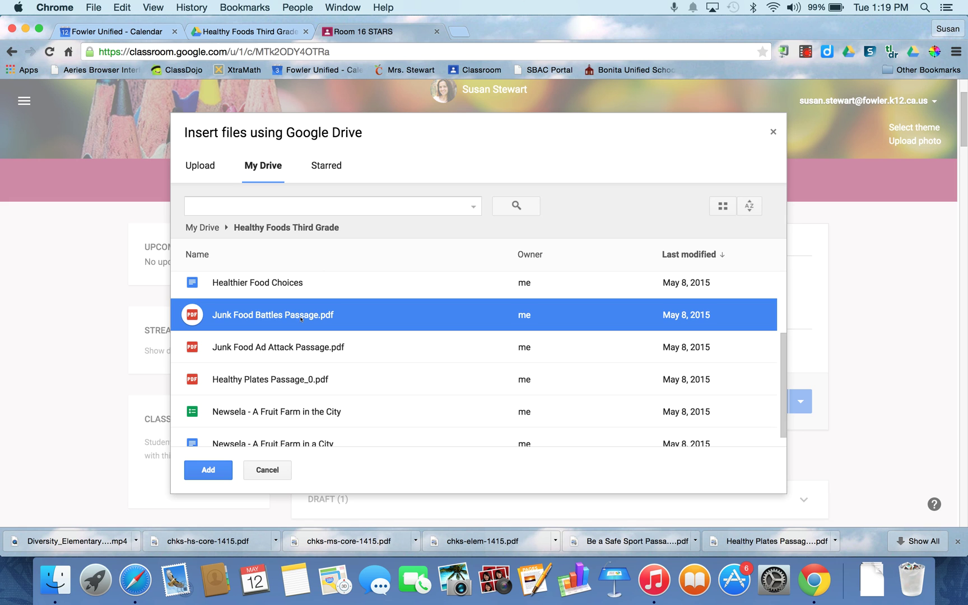
left_click(301, 347, "shift")
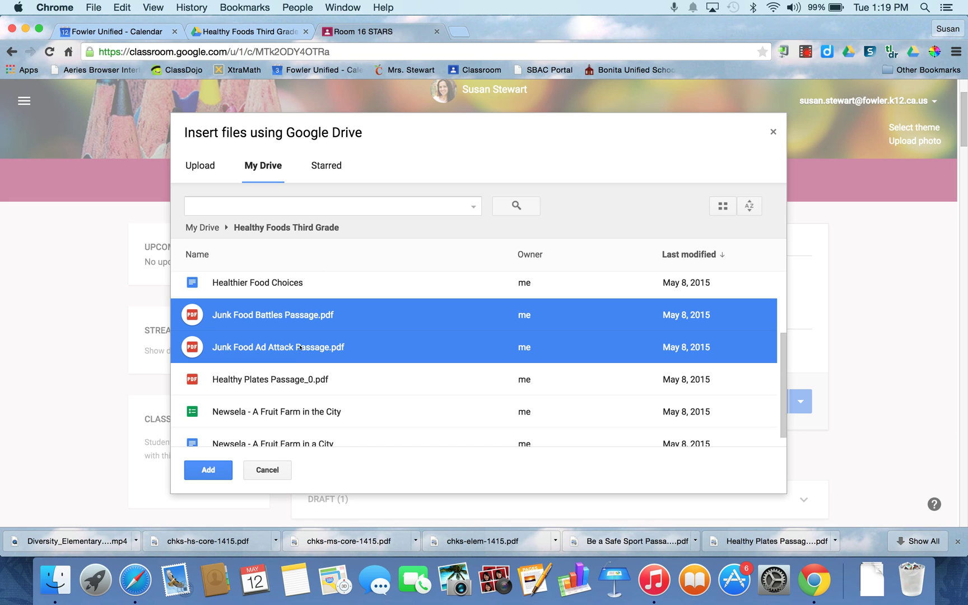
left_click(297, 379, "shift")
left_click(225, 462)
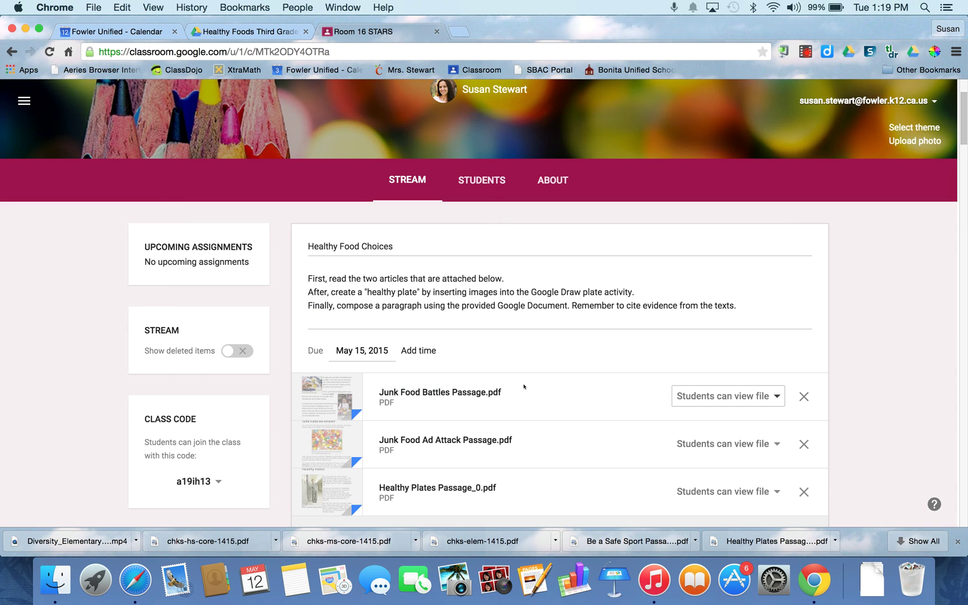
scroll(523, 389, "down", 3)
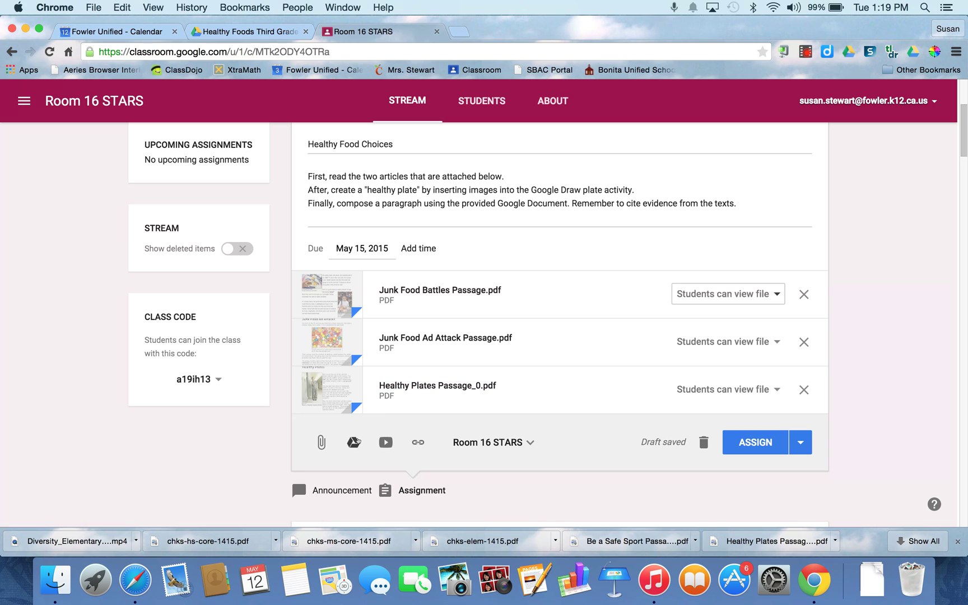
Attach the A Healthy Plate drawing from Drive, set to 'Make a copy for each student'
left_click(353, 442)
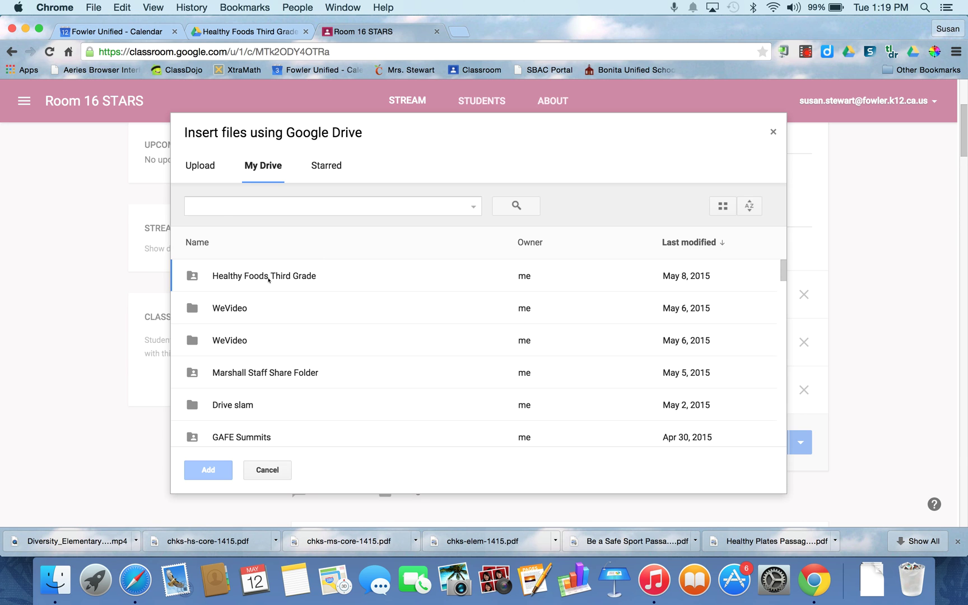
double_click(268, 277)
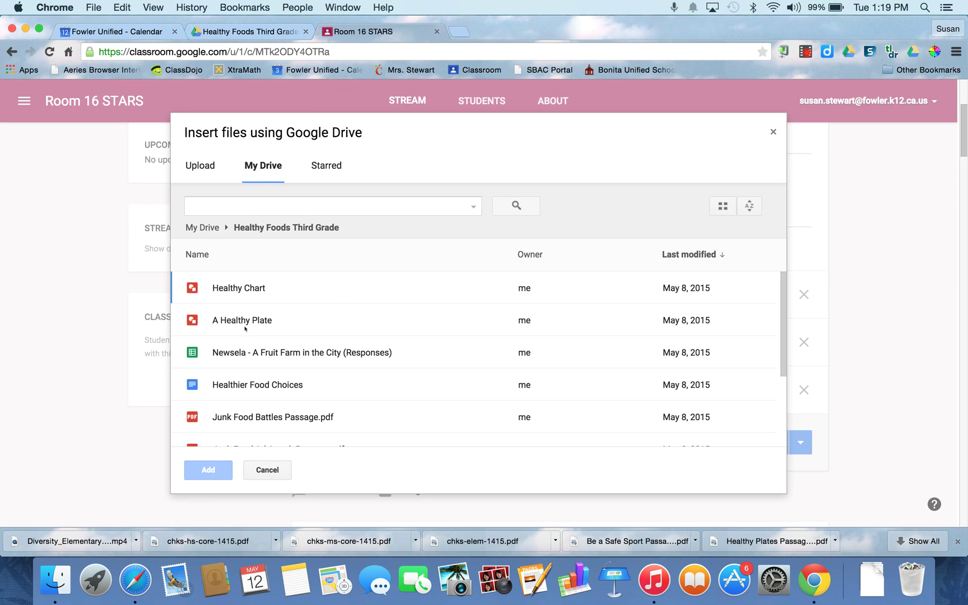
left_click(246, 322)
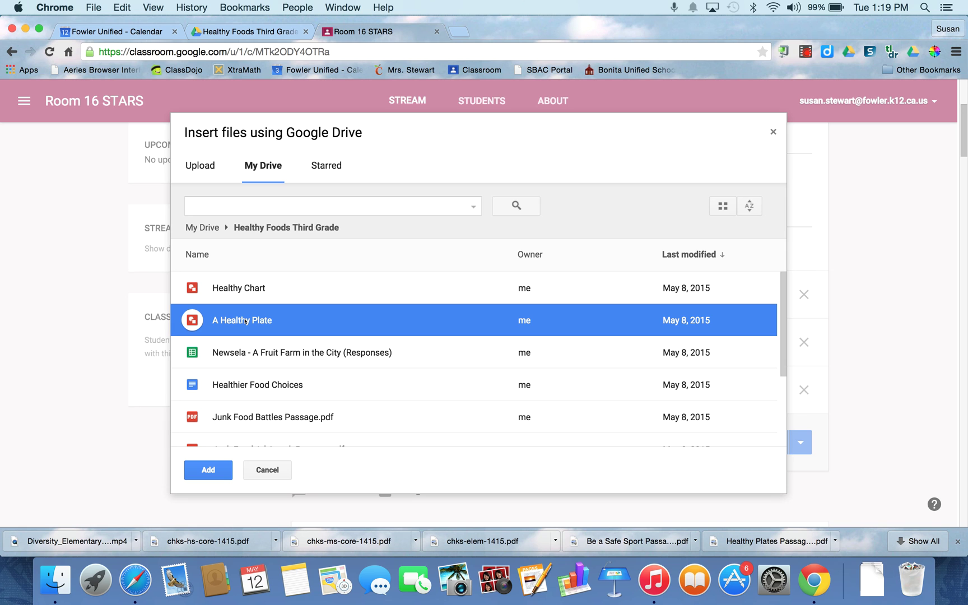
left_click(223, 469)
scroll(514, 448, "down", 3)
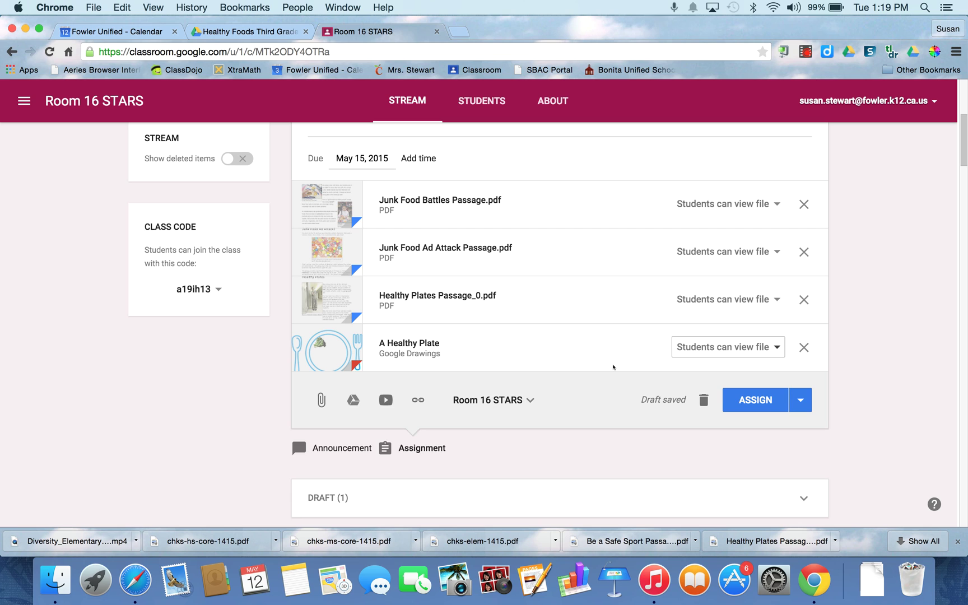
left_click(778, 348)
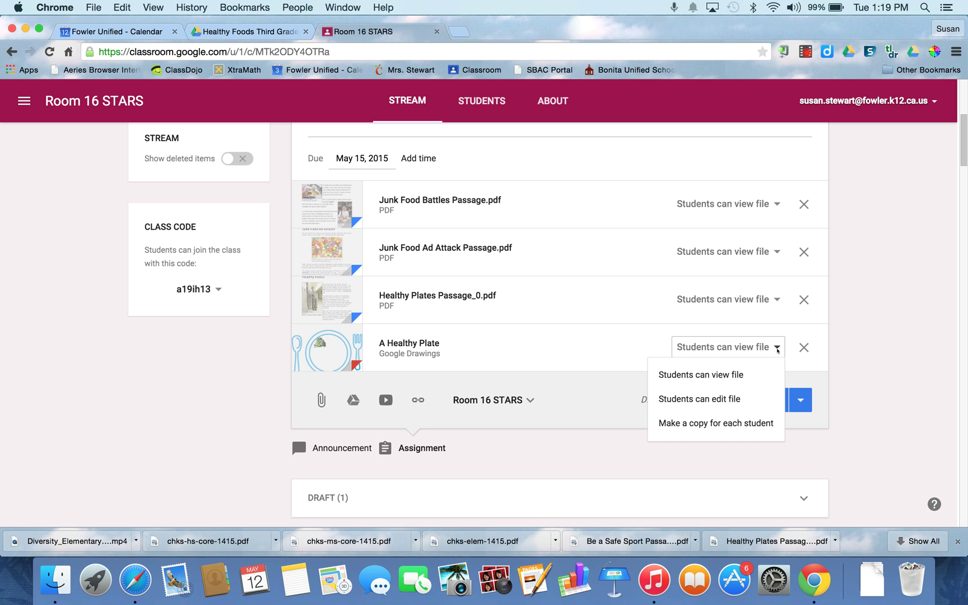
left_click(743, 425)
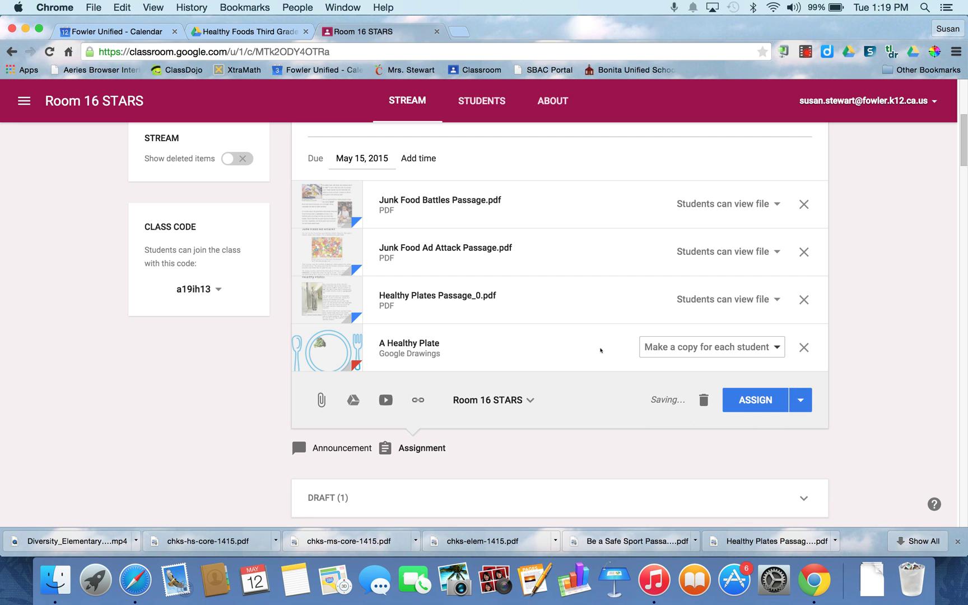
Attach the Healthier Food Choices doc from Drive, set to 'Make a copy for each student'
left_click(354, 399)
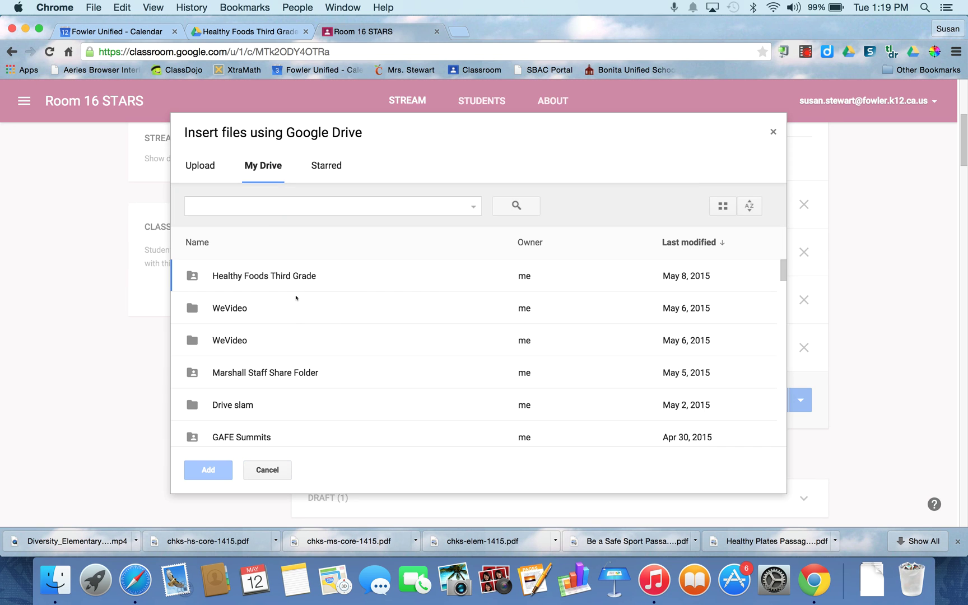
double_click(293, 277)
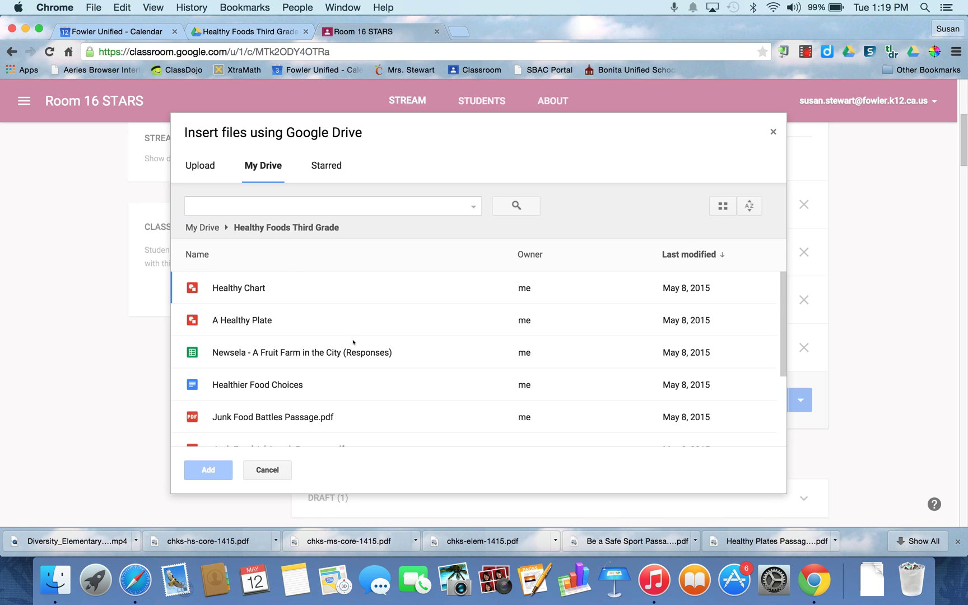
scroll(353, 342, "down", 2)
left_click(261, 322)
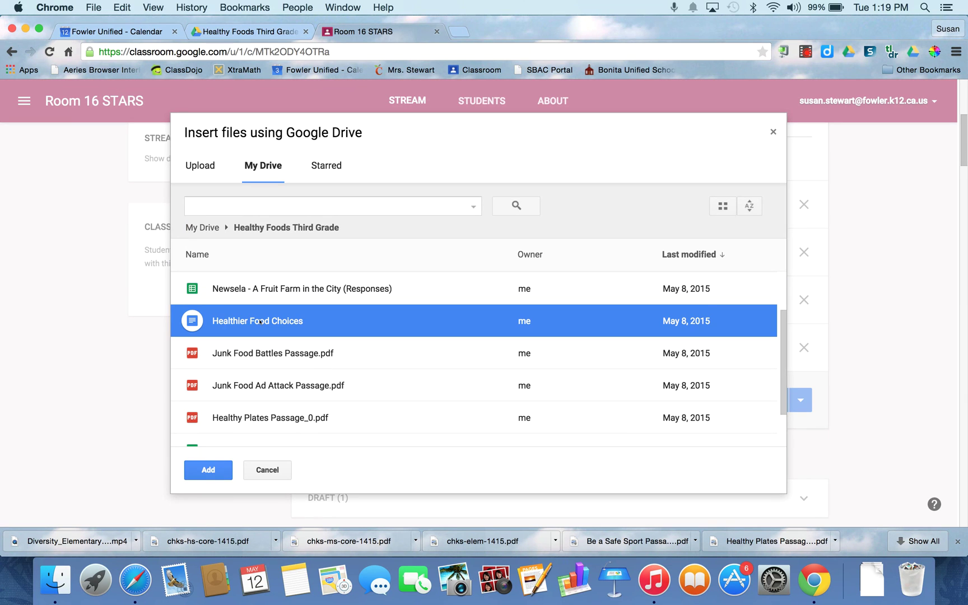
left_click(215, 471)
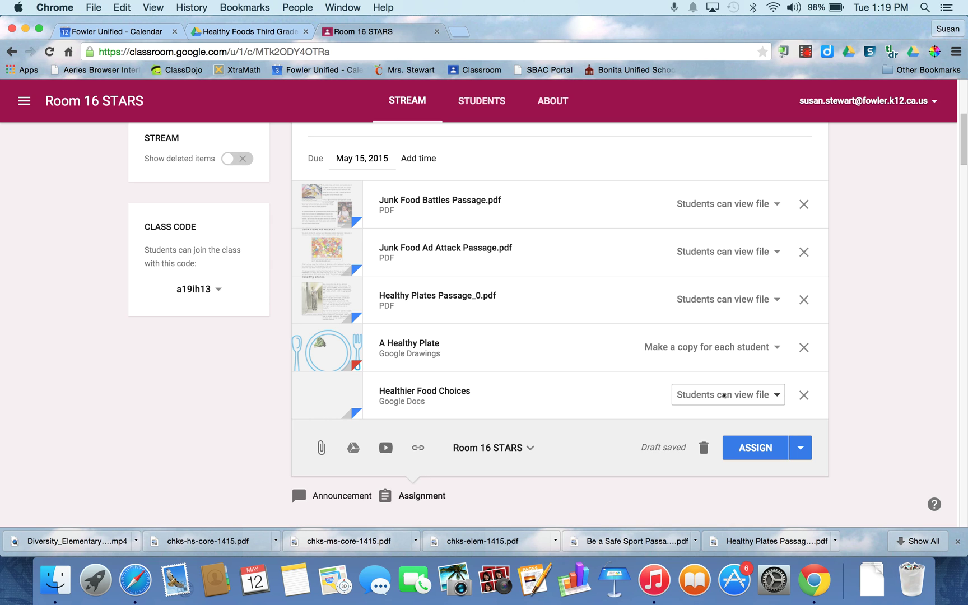
left_click(724, 394)
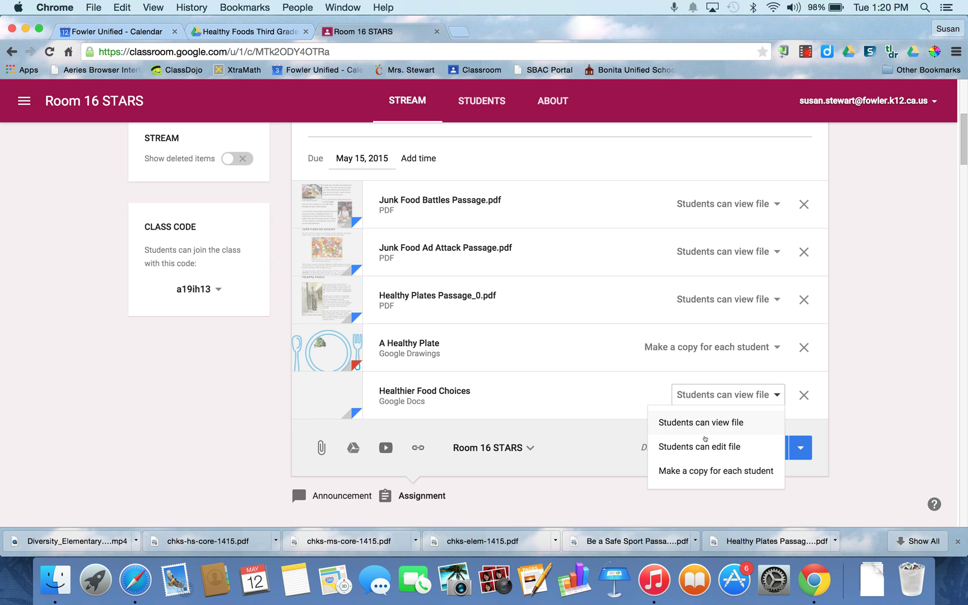
left_click(704, 474)
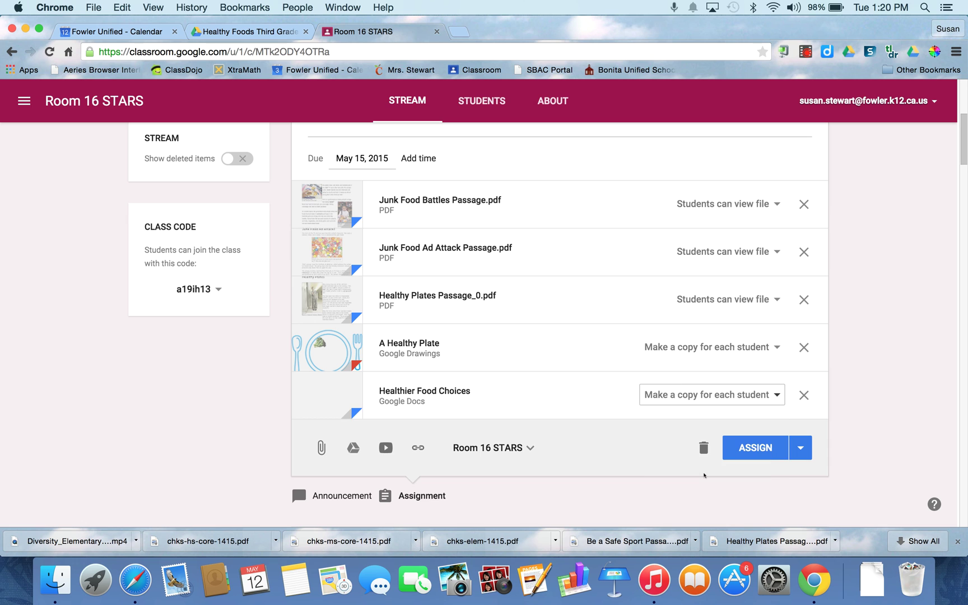
scroll(650, 444, "up", 5)
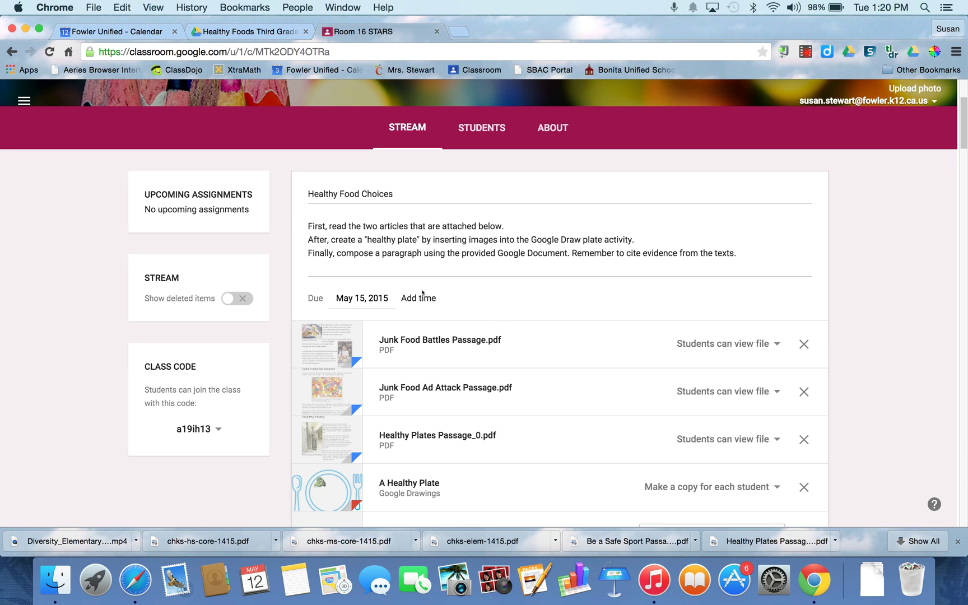
Change 'two' to 'three' in the description's instruction to read the articles
left_click(374, 225)
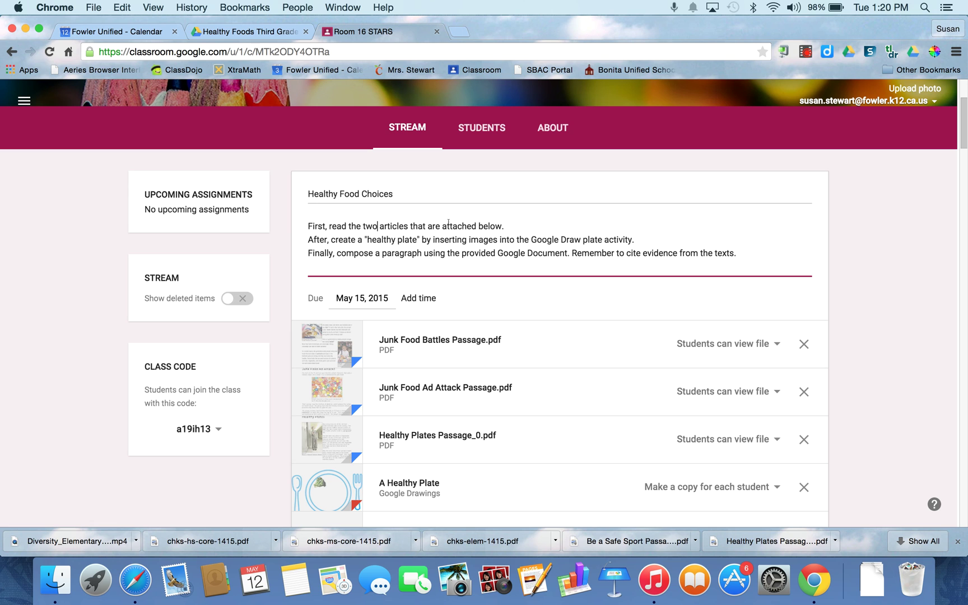
key("BackSpace")
key("BackSpace")
type("hre")
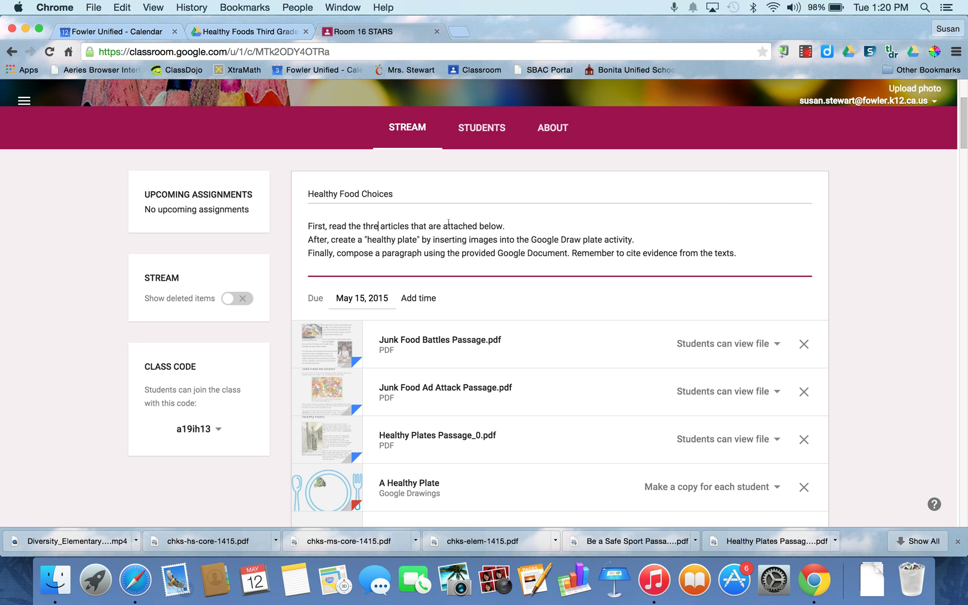
type("e")
scroll(509, 342, "down", 3)
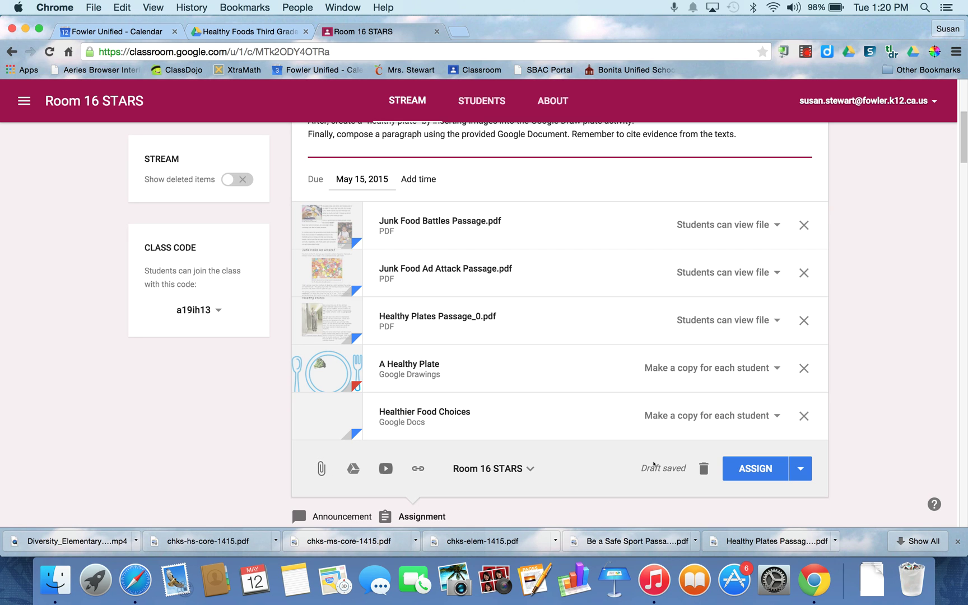
Assign Healthy Food Choices to the class and scroll to its attachments
left_click(760, 467)
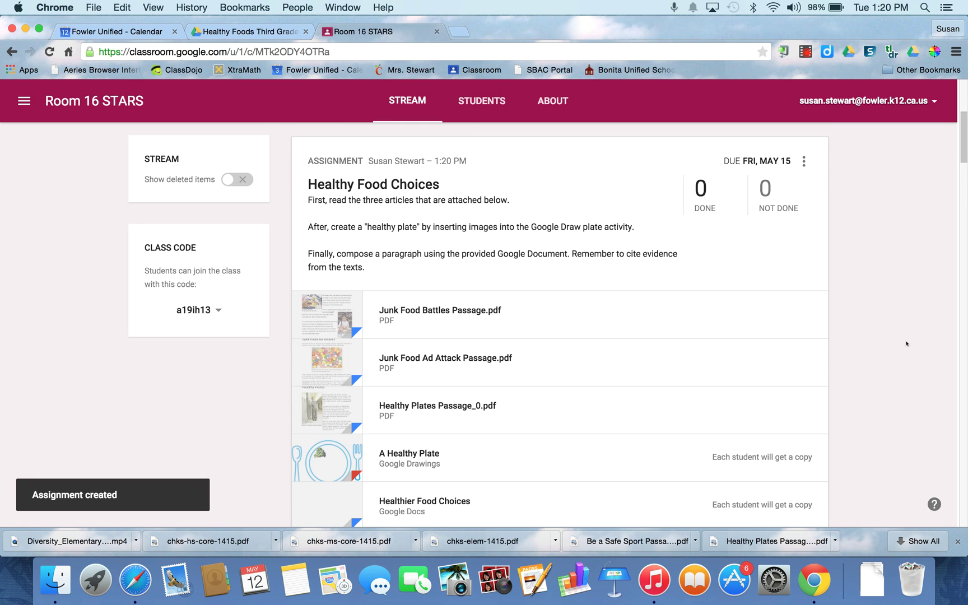
scroll(905, 343, "down", 3)
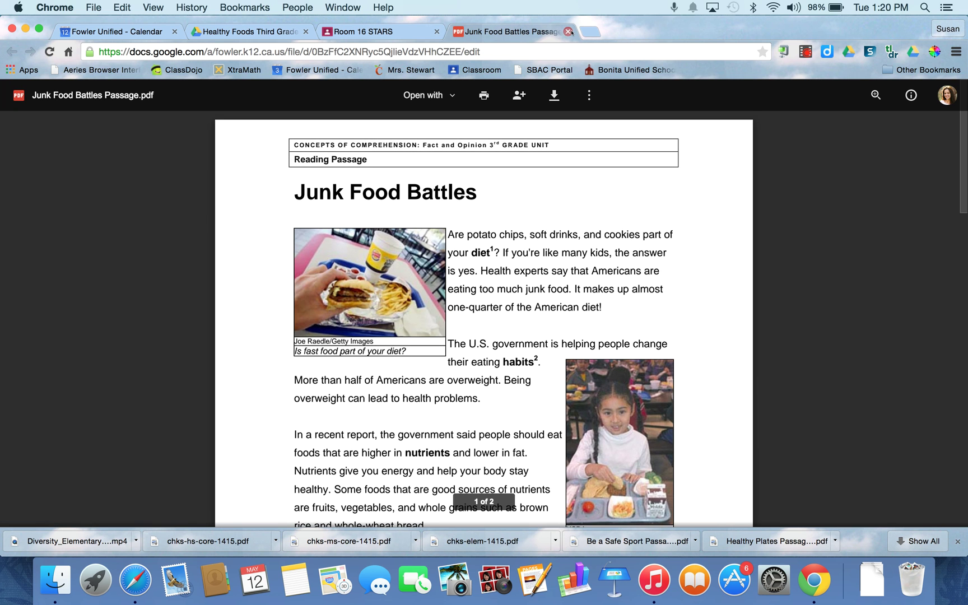
Close the Junk Food Battles PDF and scroll down to the A Healthy Plate drawing attachment
left_click(568, 31)
scroll(499, 292, "down", 5)
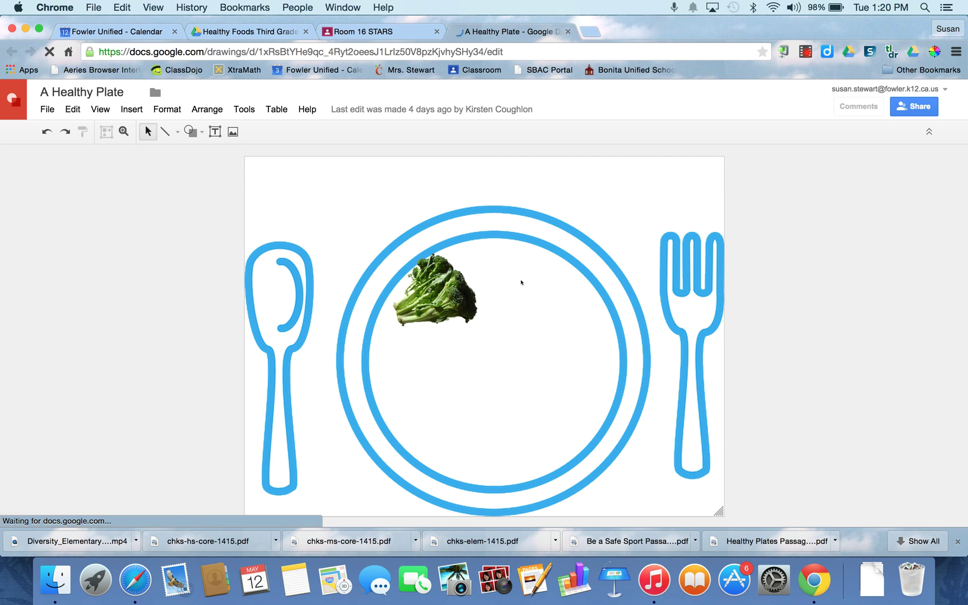
Close A Healthy Plate, highlight 'Cite evidence from the texts.' in Healthier Food Choices, then close that doc
left_click(567, 32)
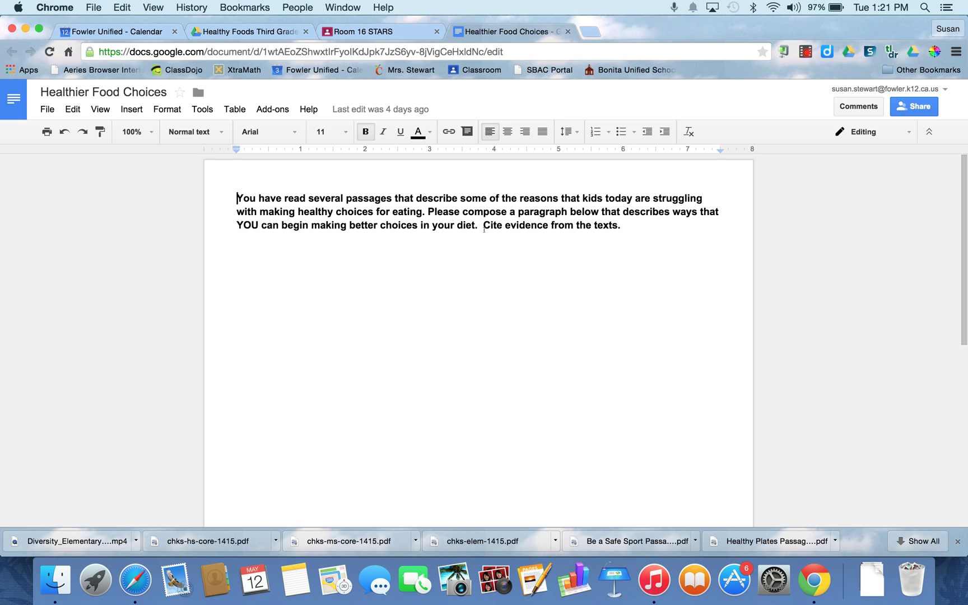
left_click_drag(483, 225, 623, 225)
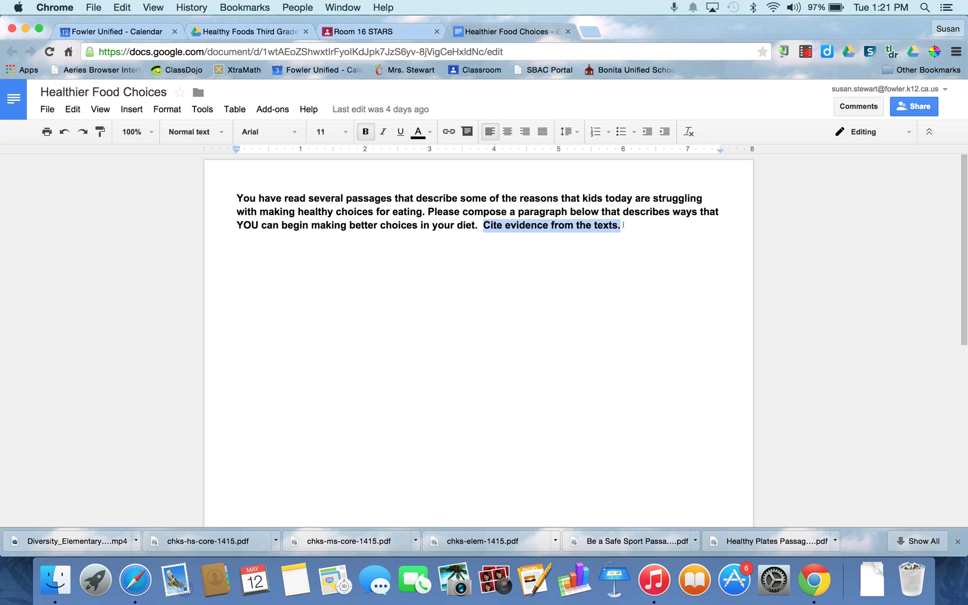
left_click(568, 31)
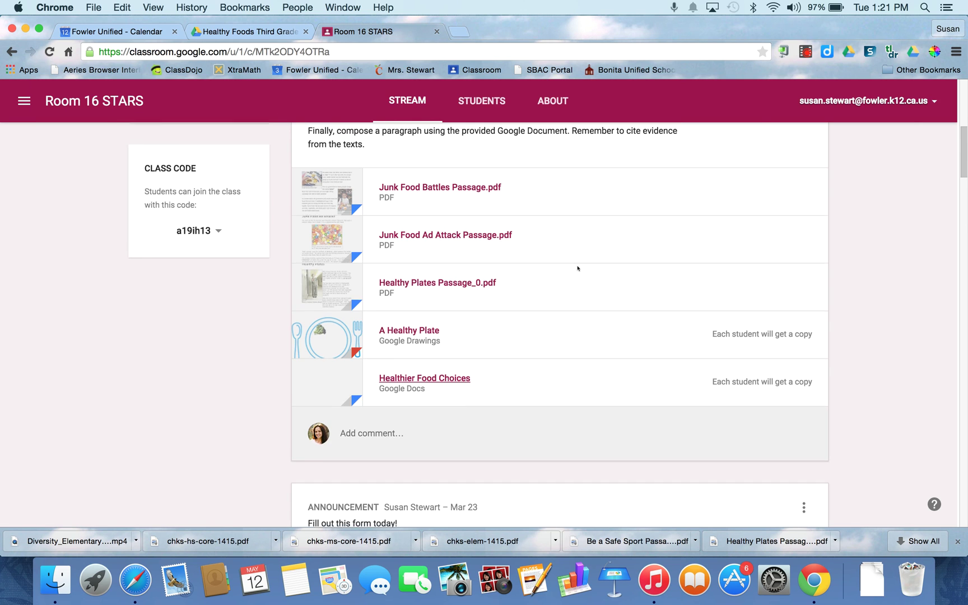
scroll(577, 269, "up", 3)
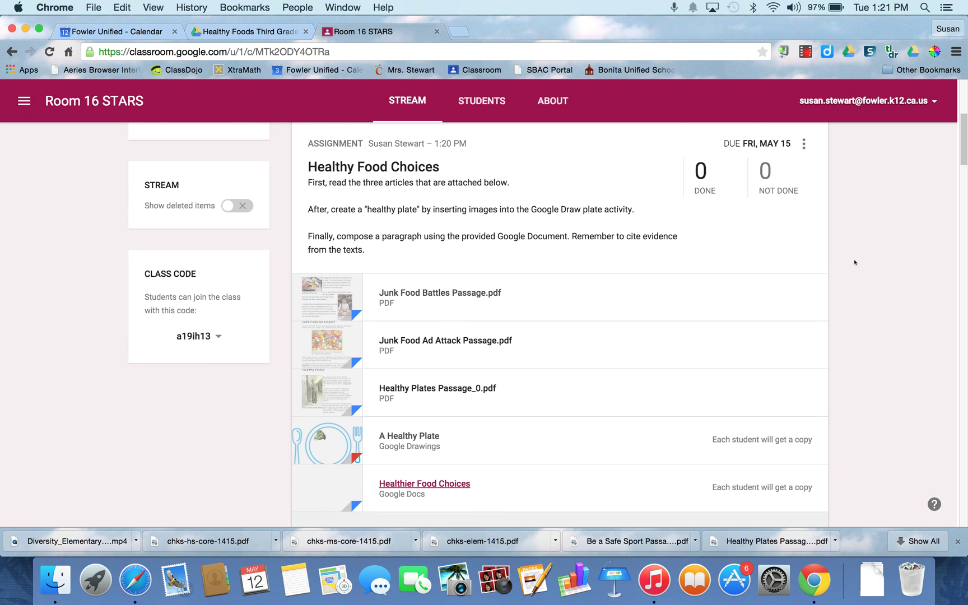